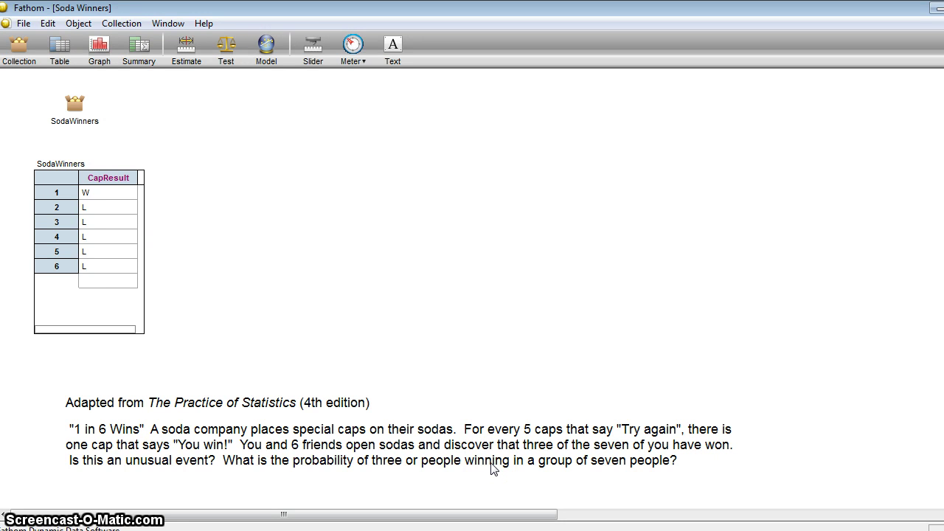
Create a Sample of SodaWinners that draws 7 cases, with animation off
click(495, 470)
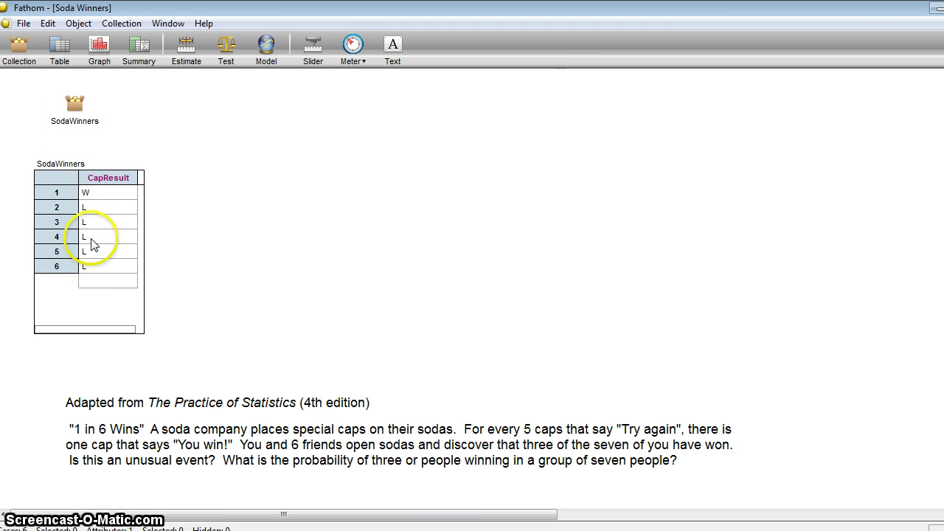
right_click(78, 112)
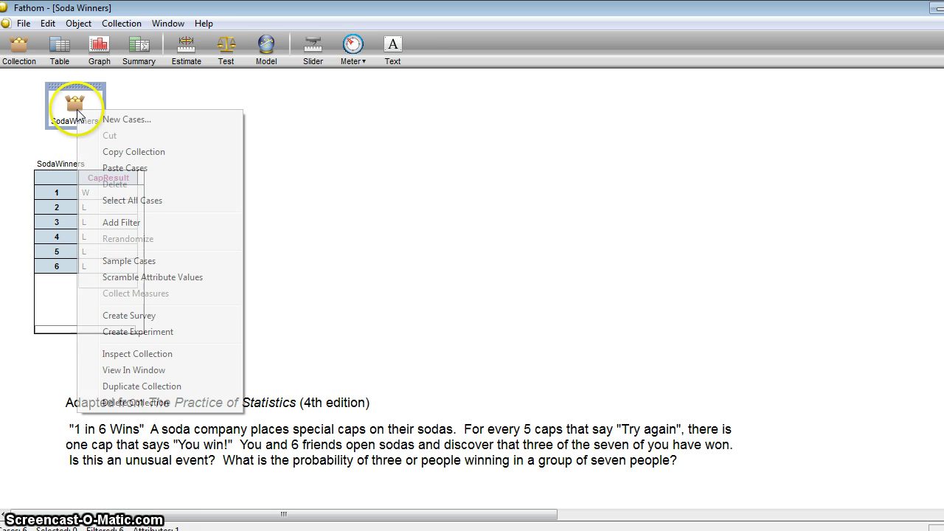
click(145, 262)
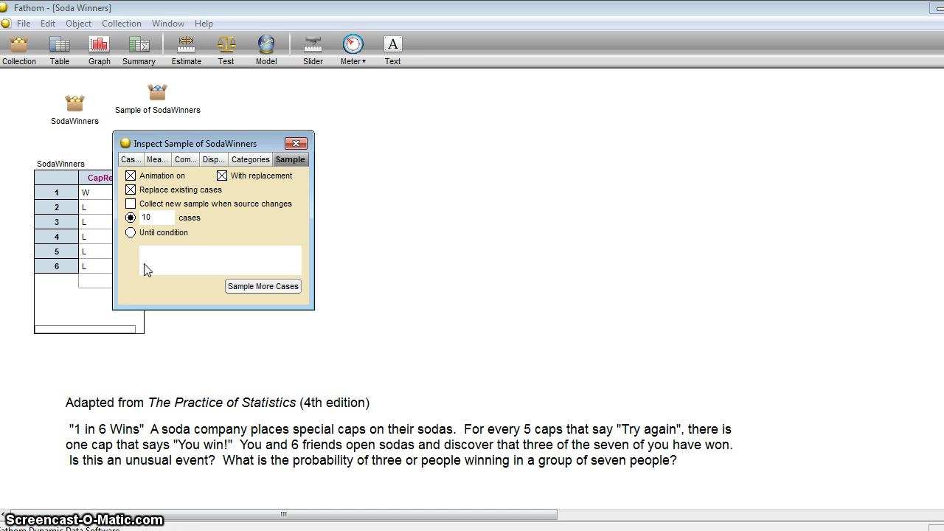
double_click(161, 220)
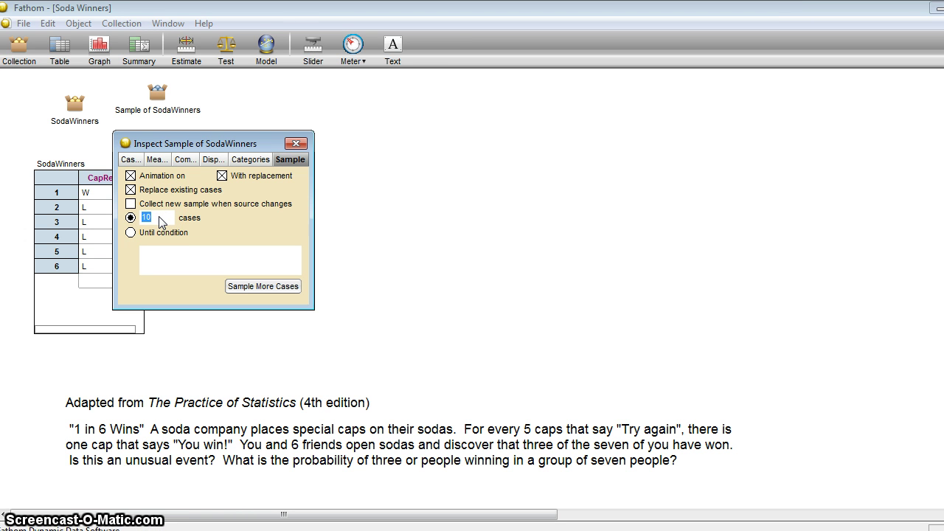
text(7)
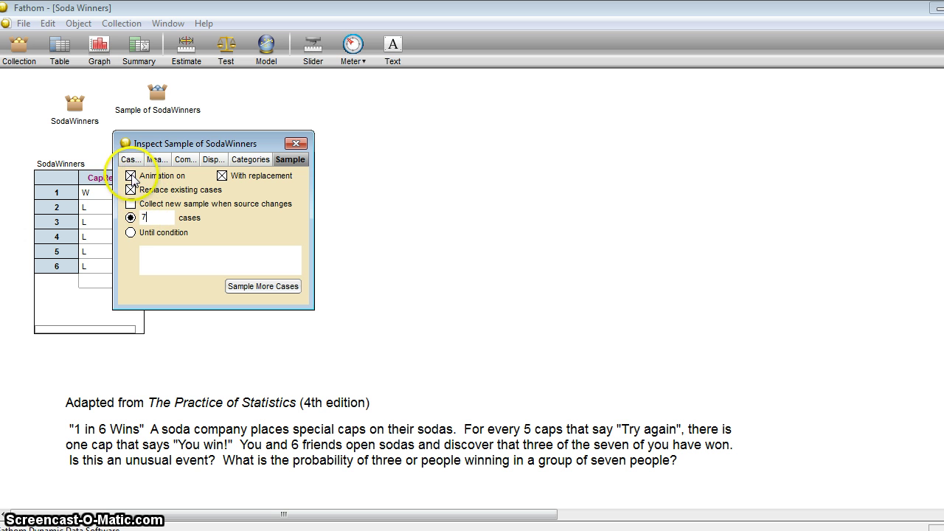
drag(240, 142, 280, 140)
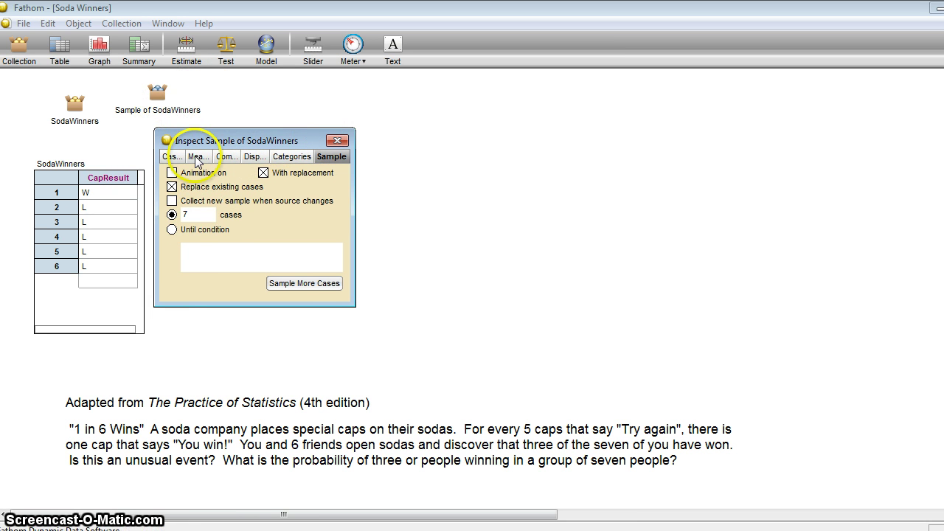
Draw a fresh sample of seven caps and show its individual cases
click(303, 286)
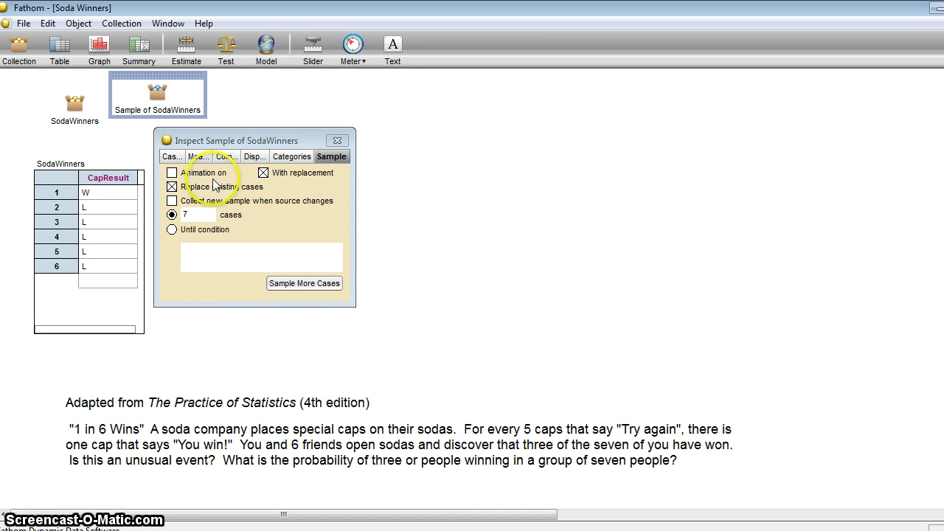
click(169, 148)
click(169, 153)
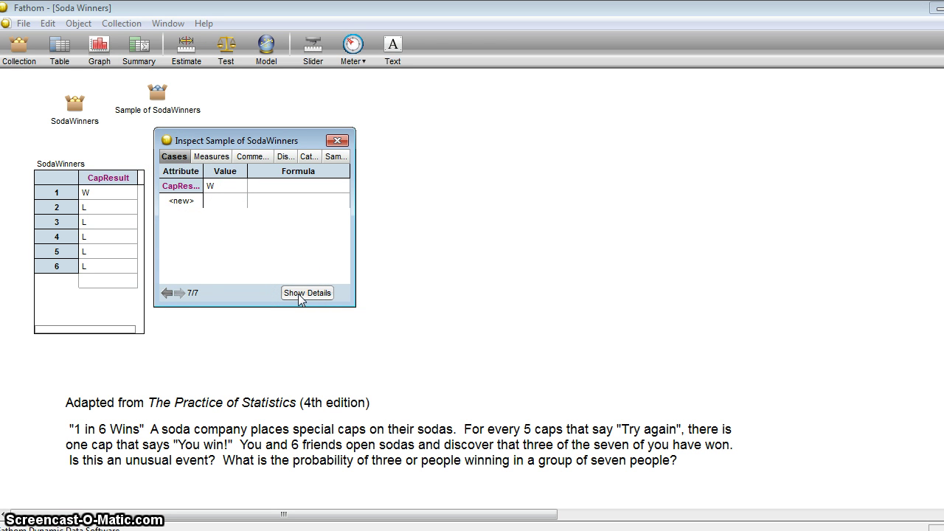
Browse the sampled cap results back to the first case, then forward through them
click(209, 201)
click(168, 294)
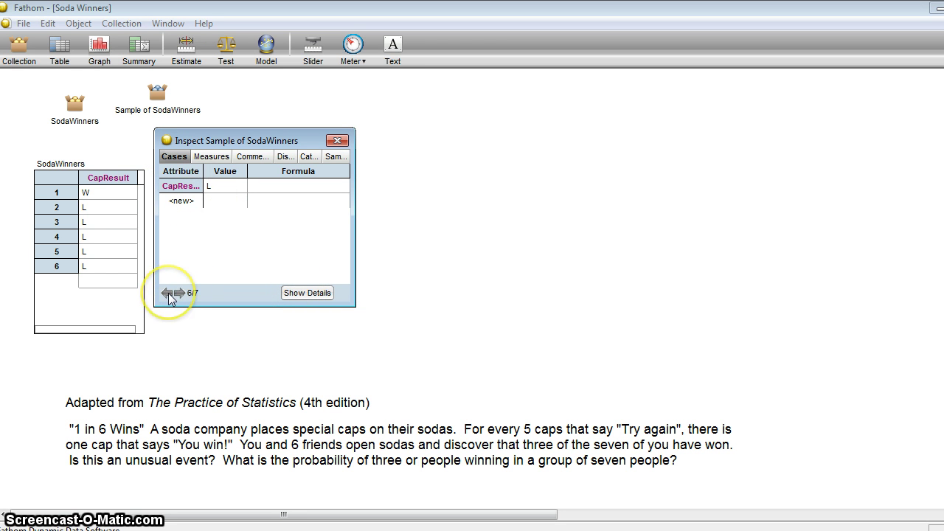
click(168, 294)
click(168, 293)
click(168, 293)
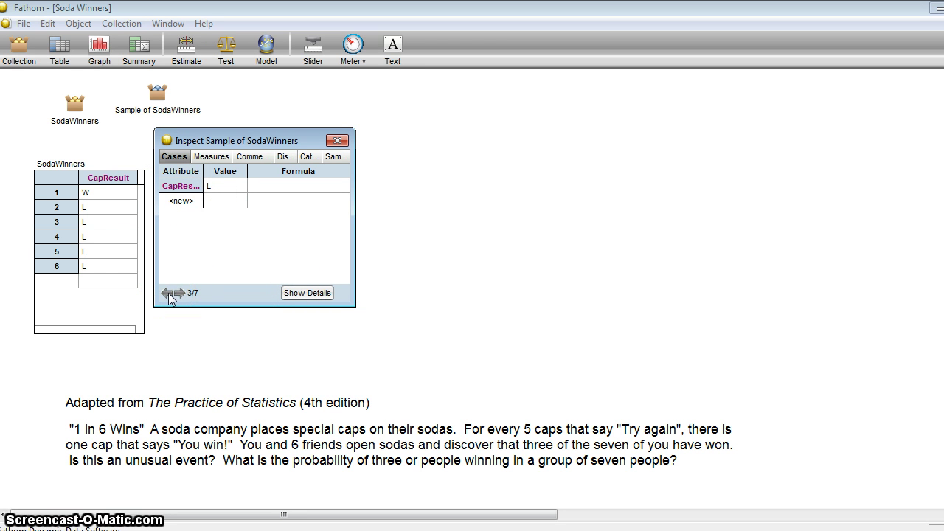
click(168, 296)
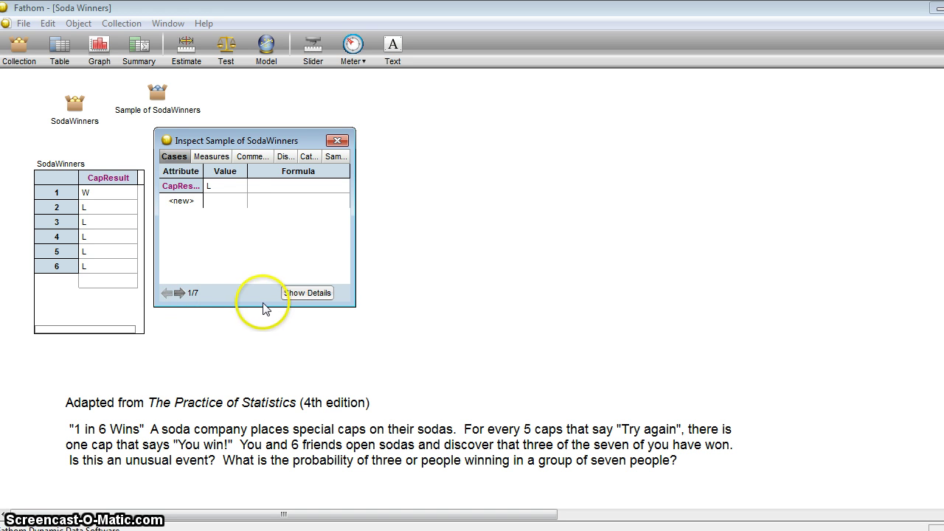
click(216, 279)
click(179, 293)
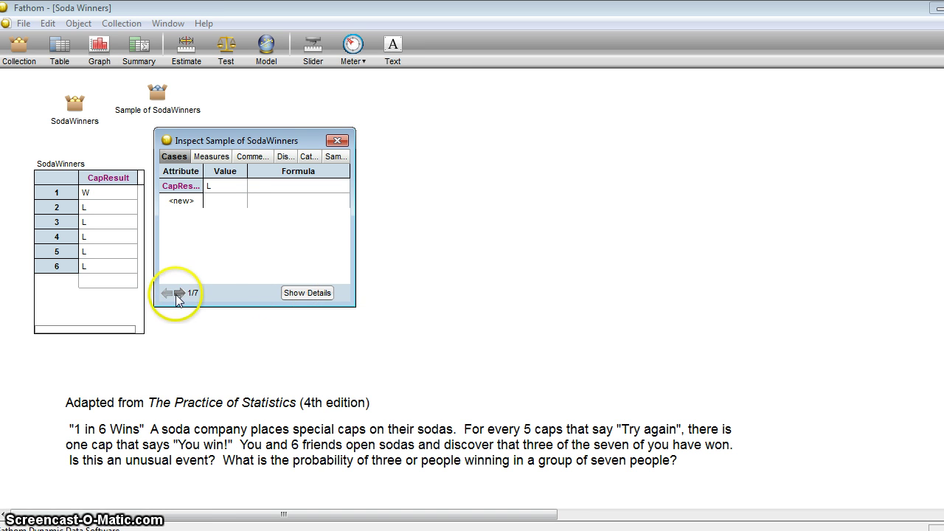
click(179, 292)
click(178, 293)
click(179, 292)
click(179, 292)
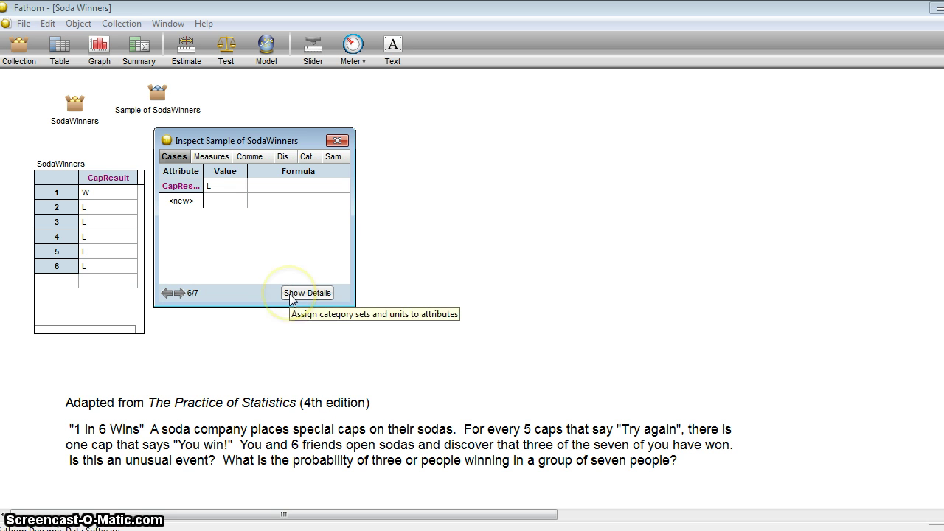
Add a case table for Sample of SodaWinners and redraw the seven-cap sample three times
click(154, 98)
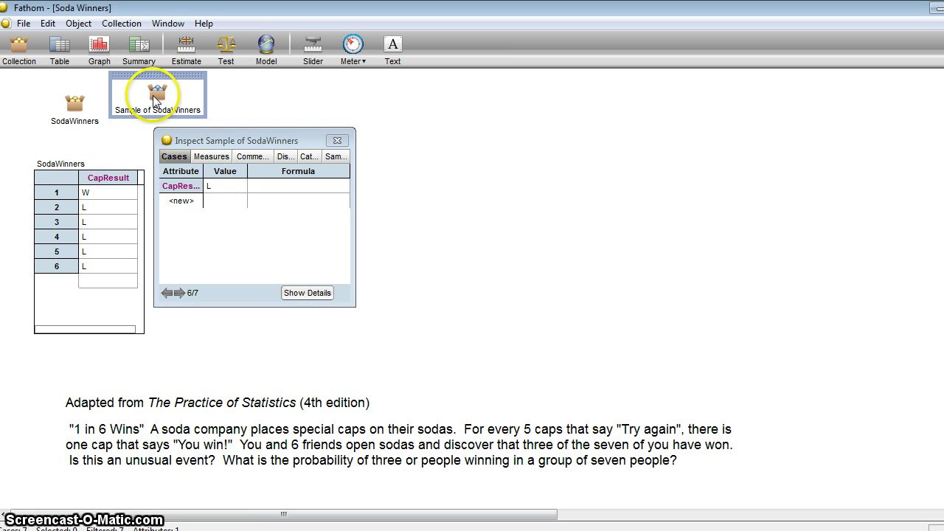
drag(60, 44, 445, 120)
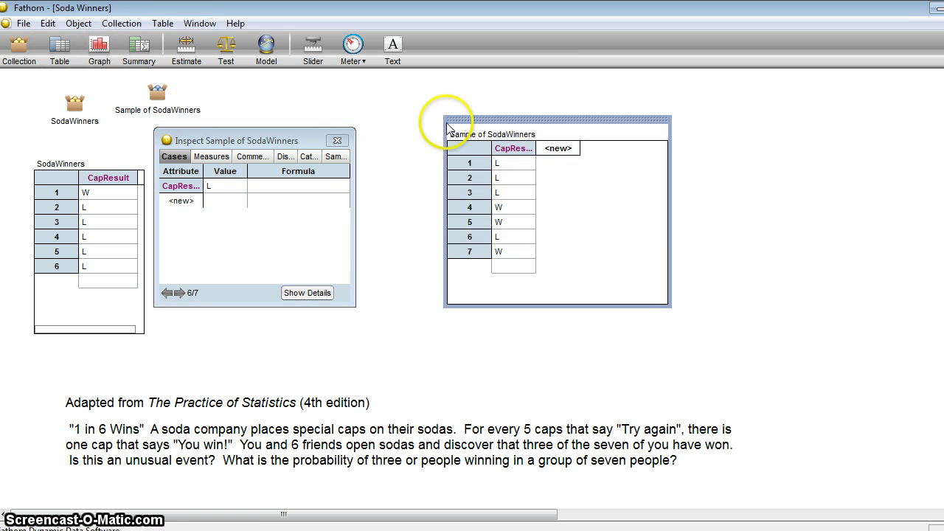
click(334, 157)
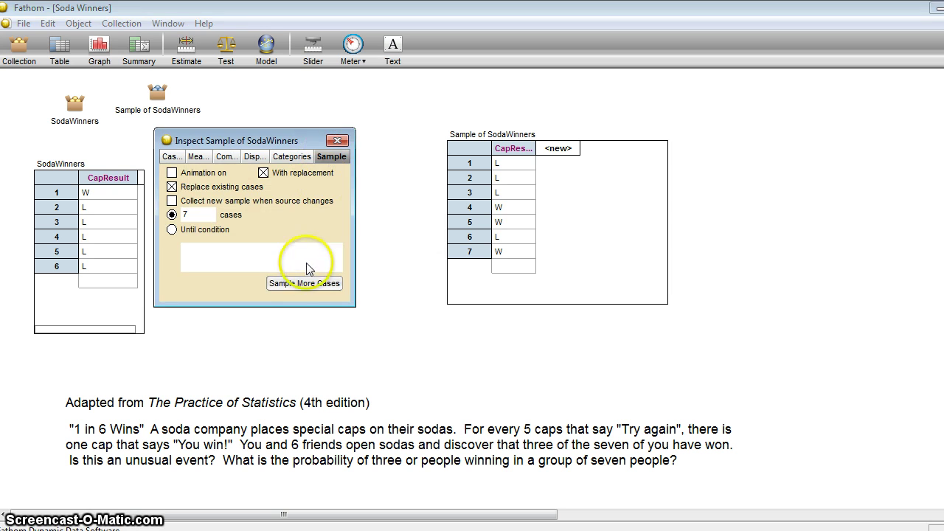
click(311, 284)
click(310, 285)
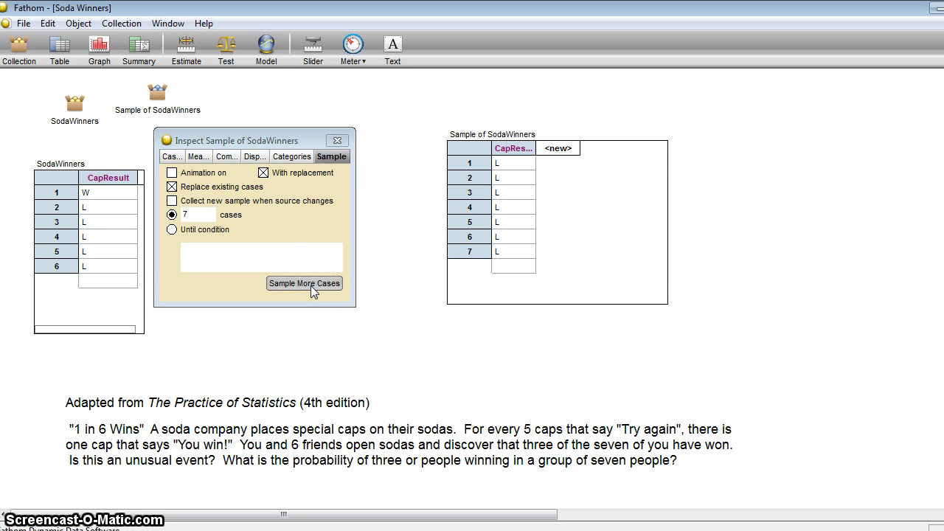
click(310, 285)
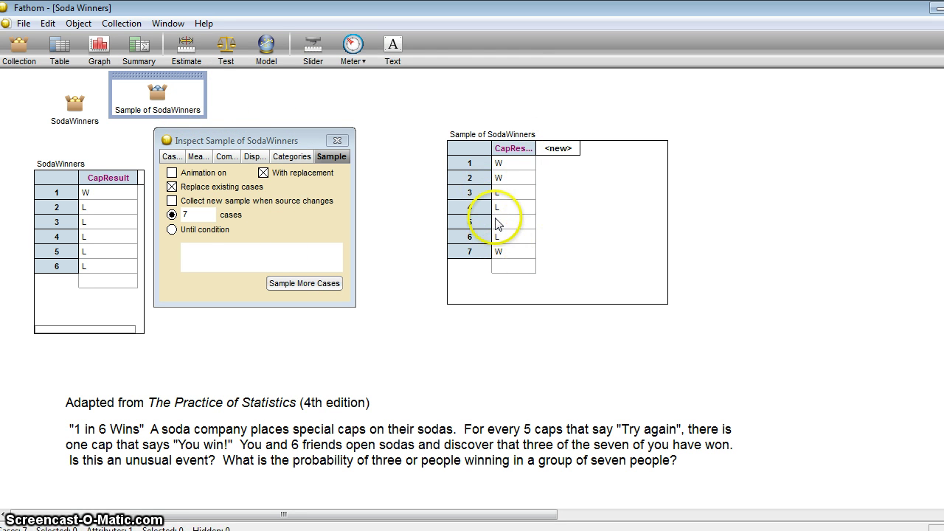
click(165, 142)
Create a new sample measure named NumWins
click(172, 157)
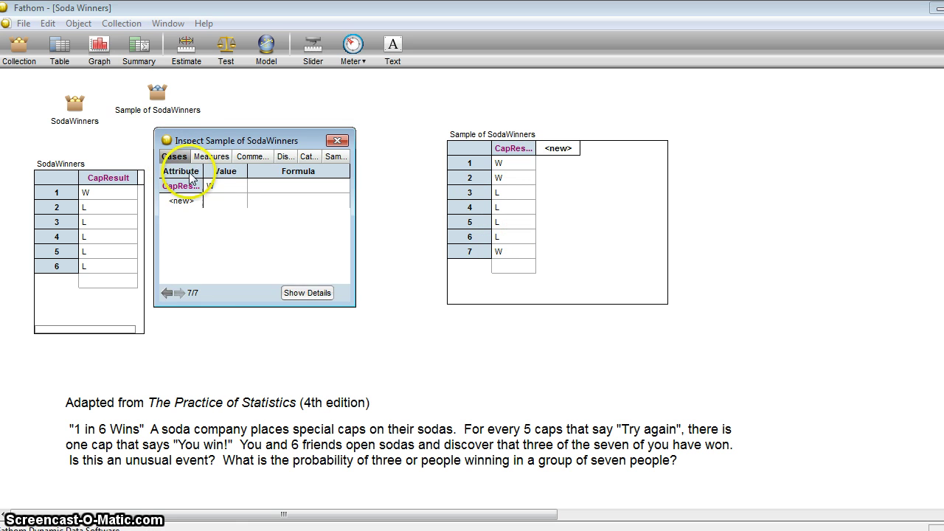
click(211, 157)
click(193, 188)
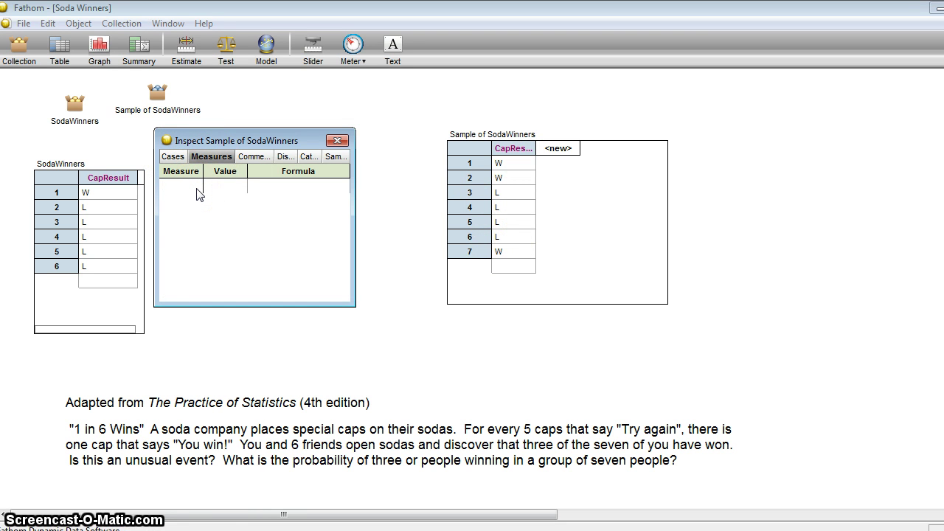
text(Num)
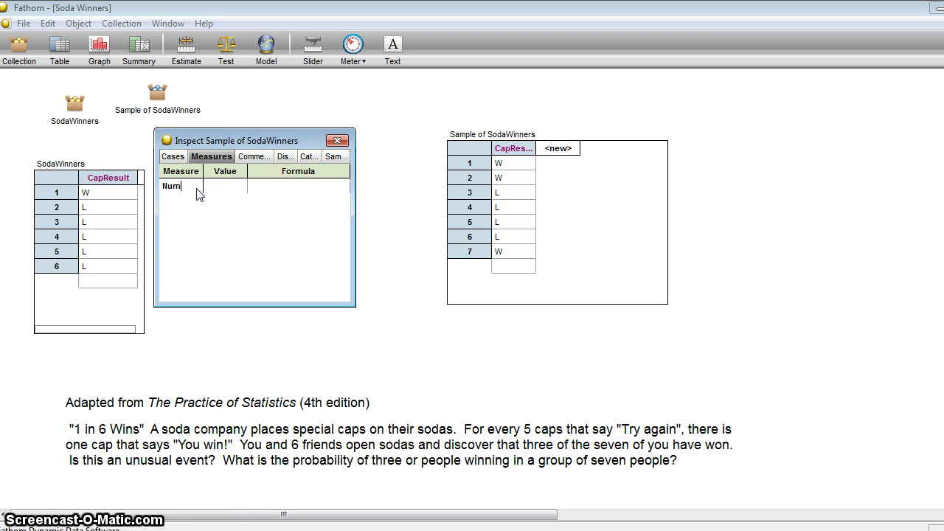
text(Wins)
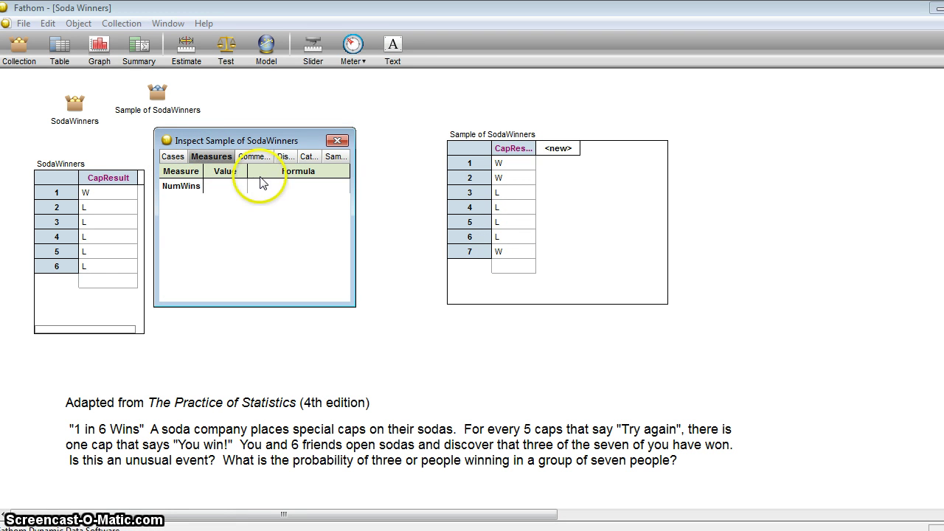
key(Return)
Define NumWins as count(CapResult = "W") and apply it, giving 3 wins
double_click(260, 186)
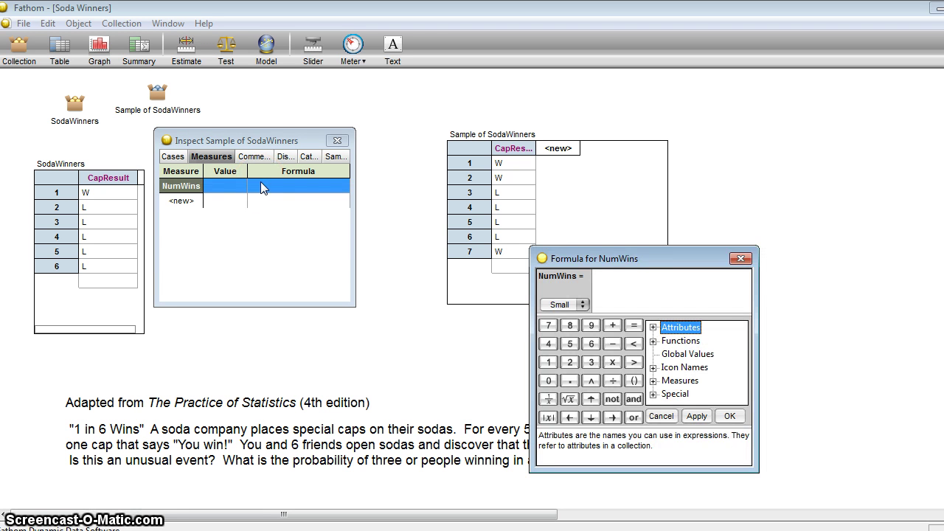
text(c)
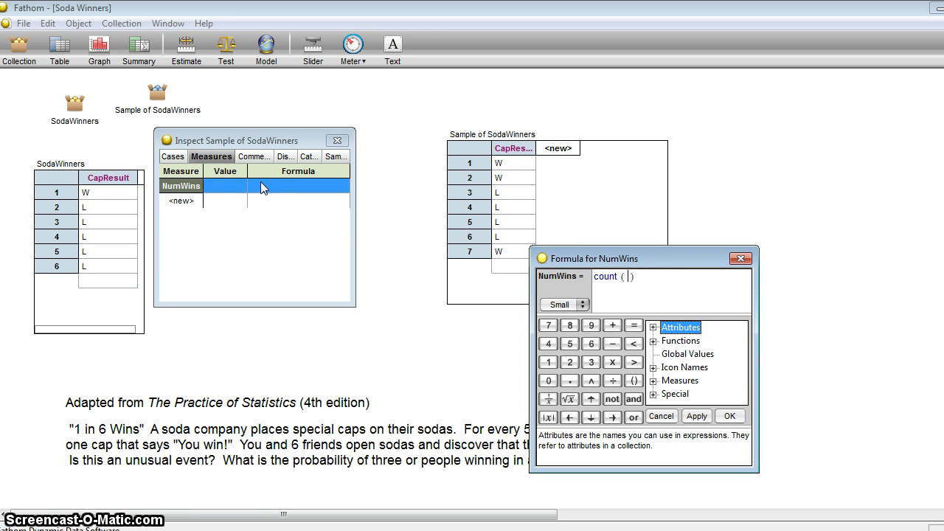
text(ount (CapResult = "W)
click(697, 416)
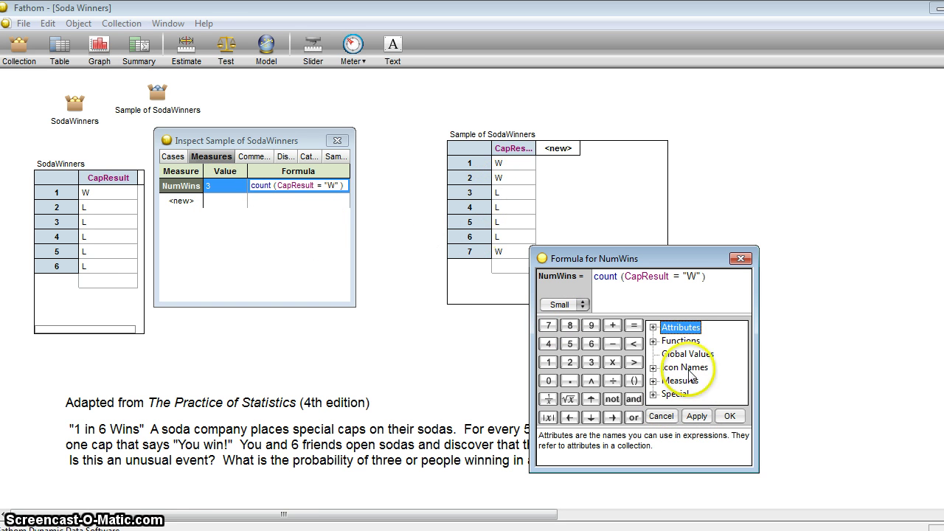
click(728, 416)
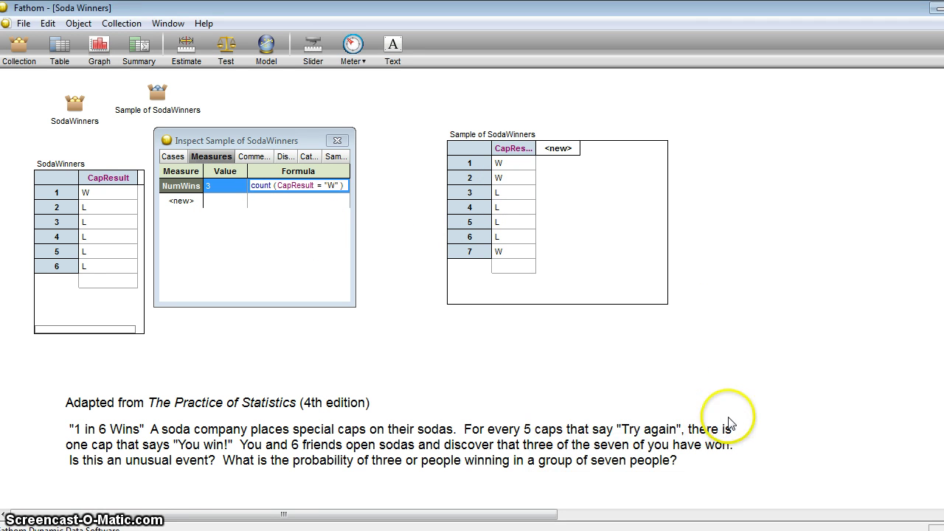
Redraw the seven-cap sample and confirm NumWins now reads 0
click(335, 156)
click(328, 285)
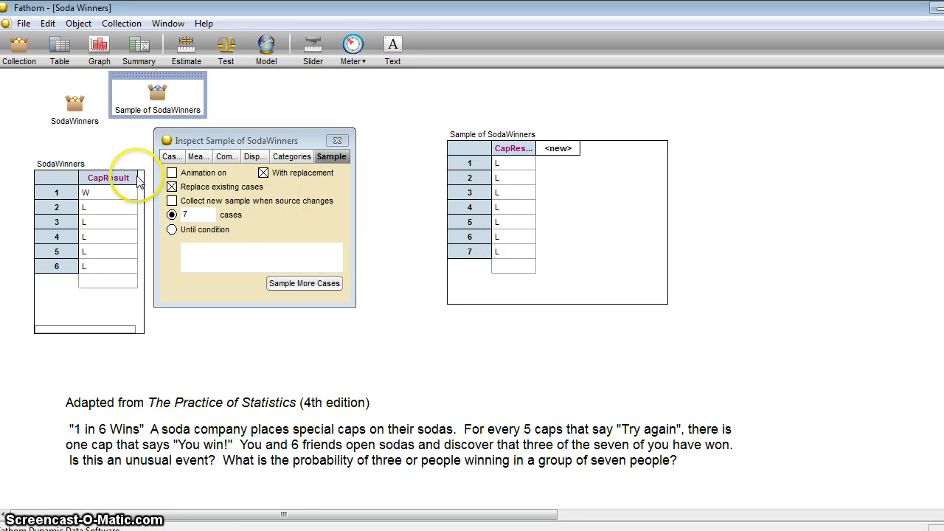
click(198, 157)
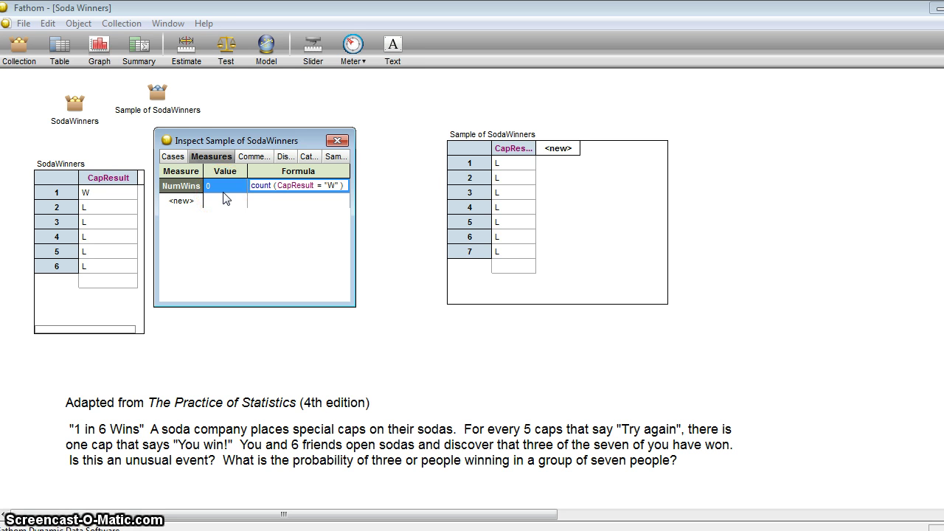
Collect measures from Sample of SodaWinners into a new measures collection and inspect it
right_click(154, 89)
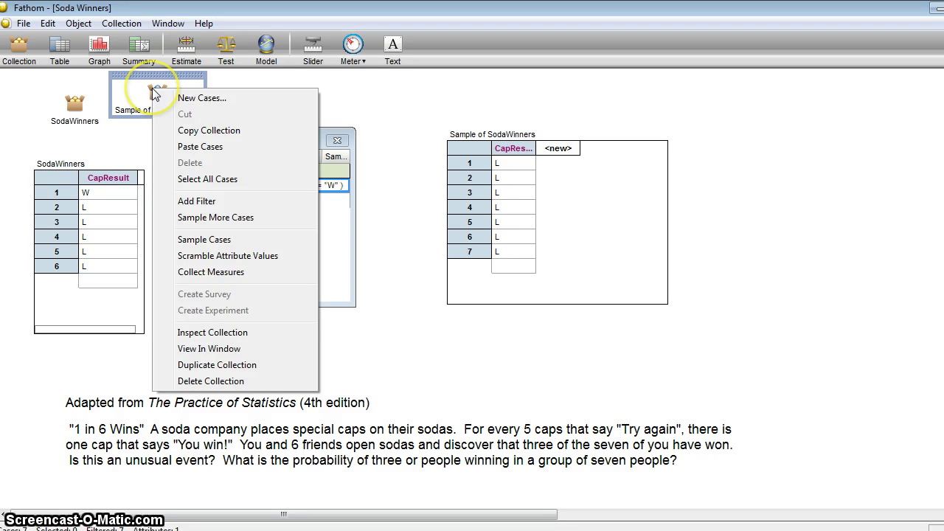
click(237, 272)
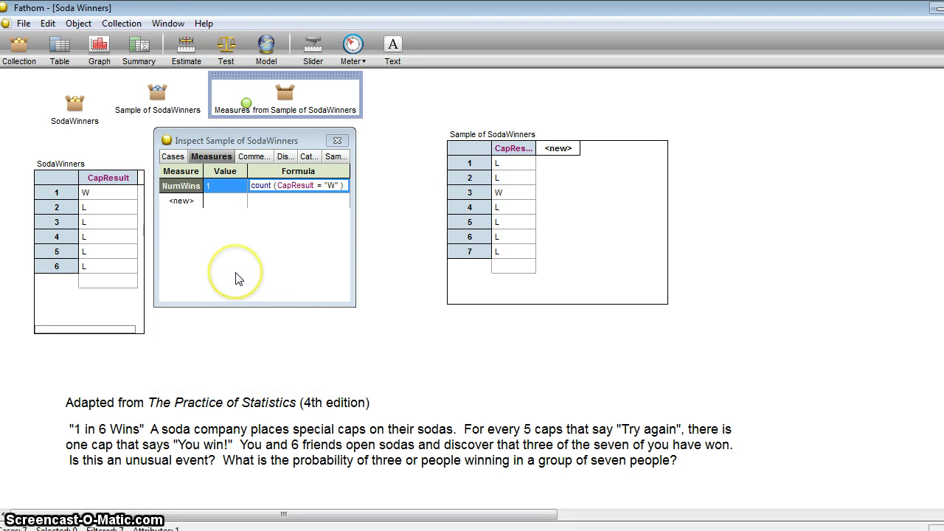
click(298, 187)
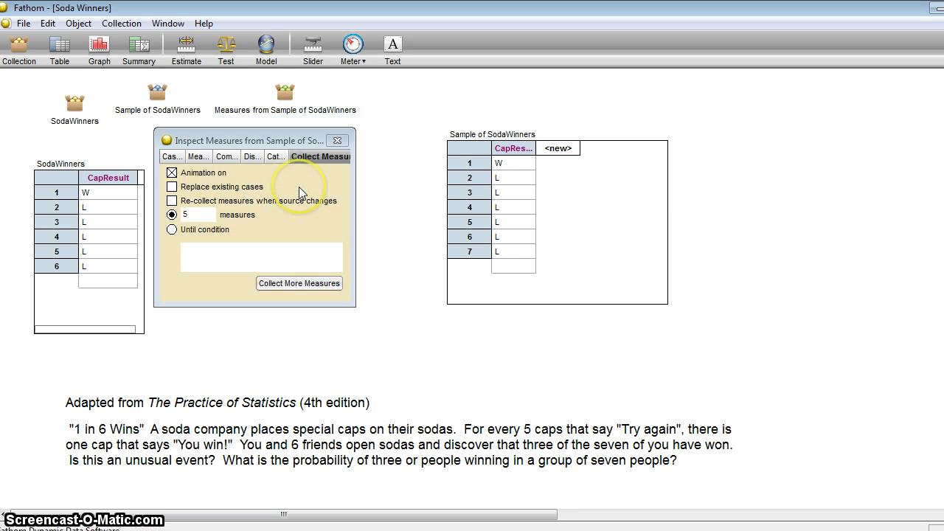
click(212, 234)
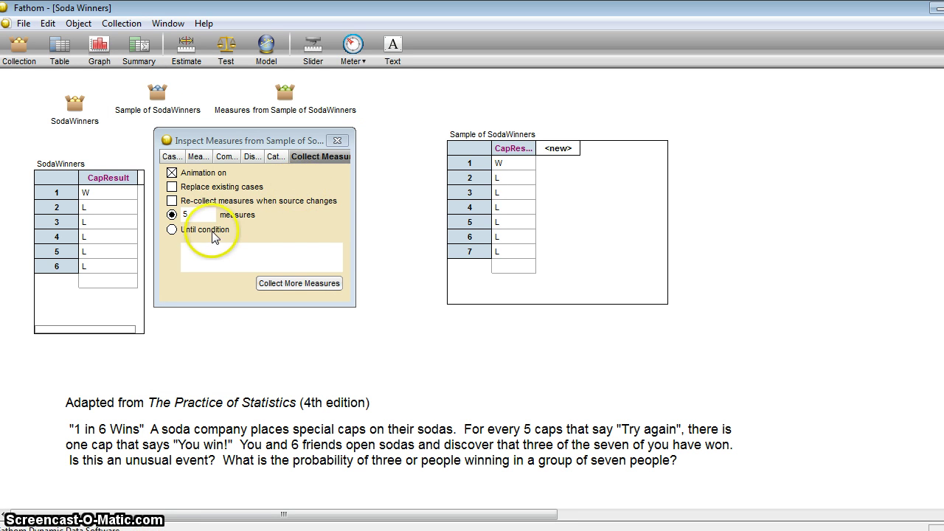
Browse the five collected NumWins cases, each showing 1
click(175, 157)
click(179, 292)
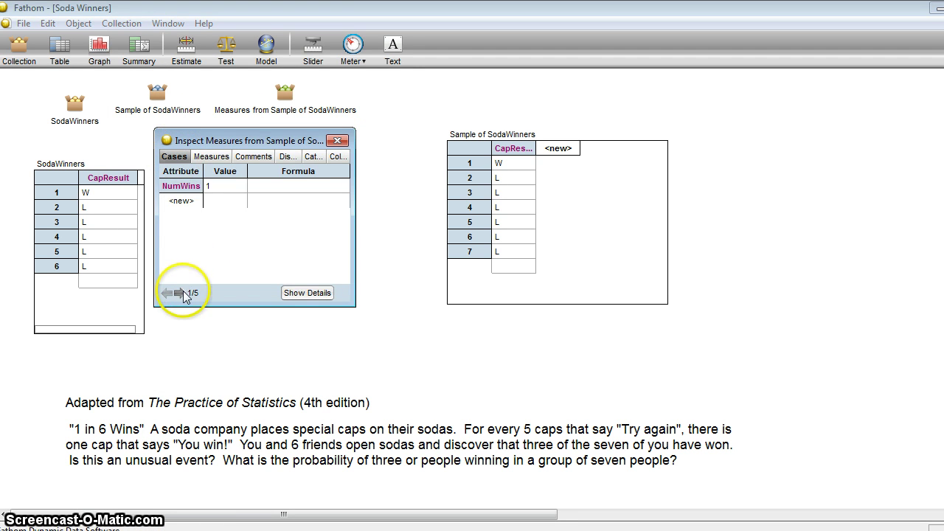
click(182, 294)
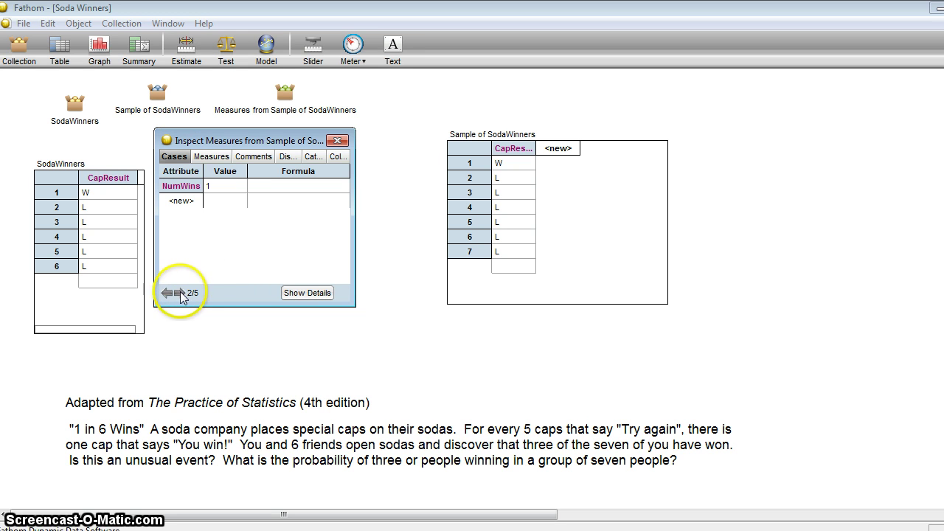
click(182, 295)
click(182, 295)
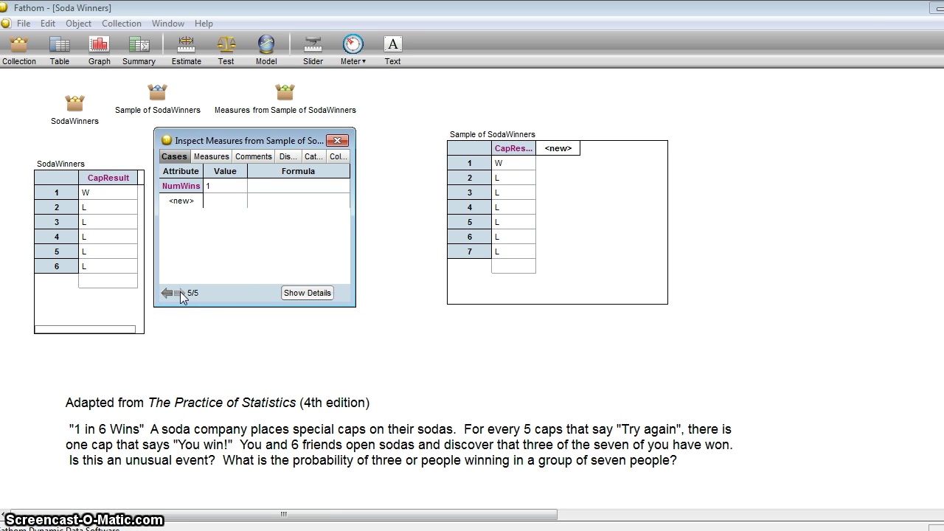
click(168, 292)
click(168, 293)
click(168, 293)
click(316, 124)
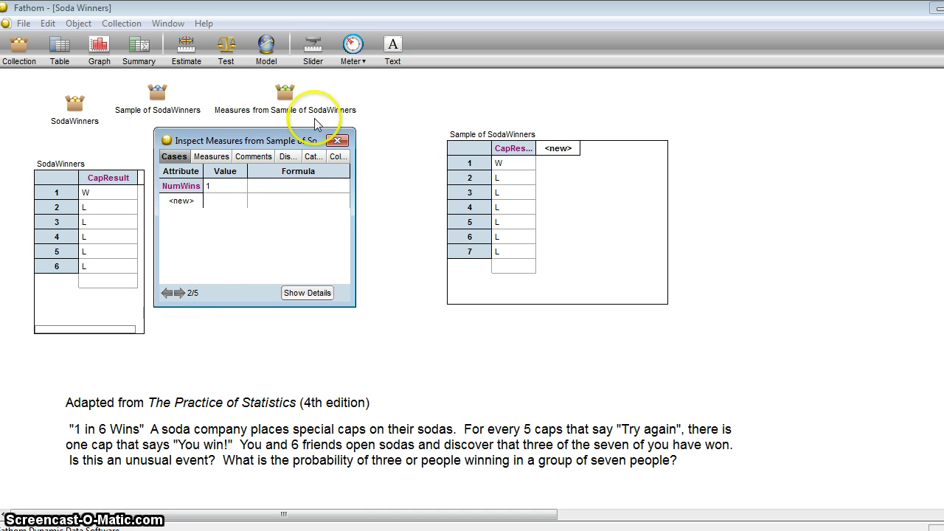
click(338, 156)
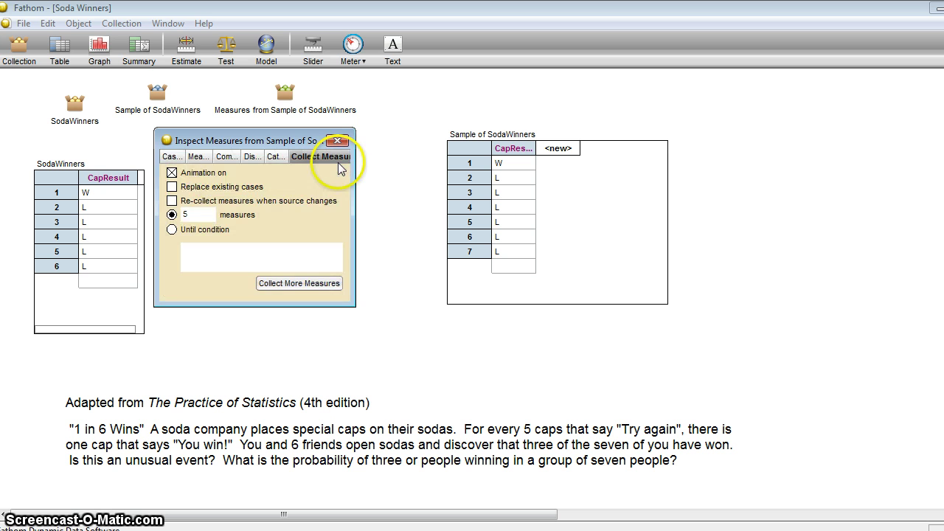
Turn off animation and collect 100 NumWins measures, replacing existing cases
click(172, 173)
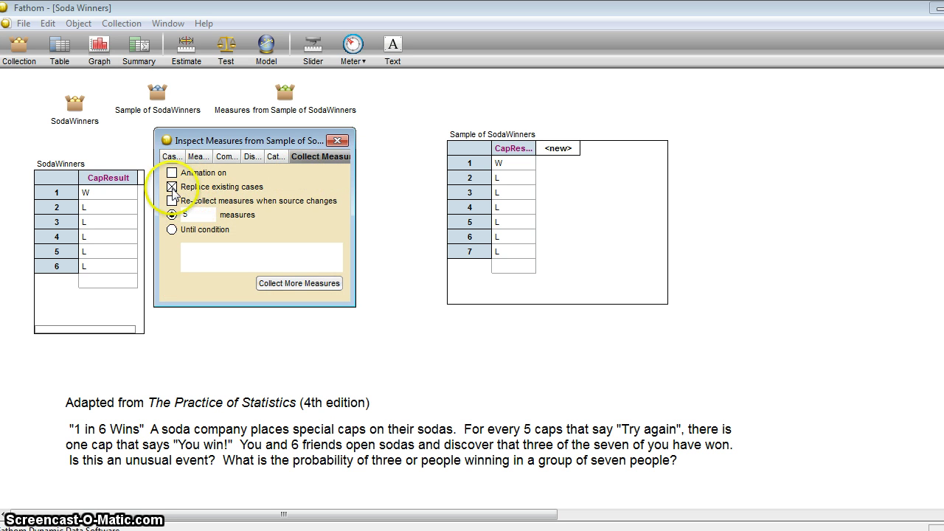
click(195, 214)
key(BackSpace)
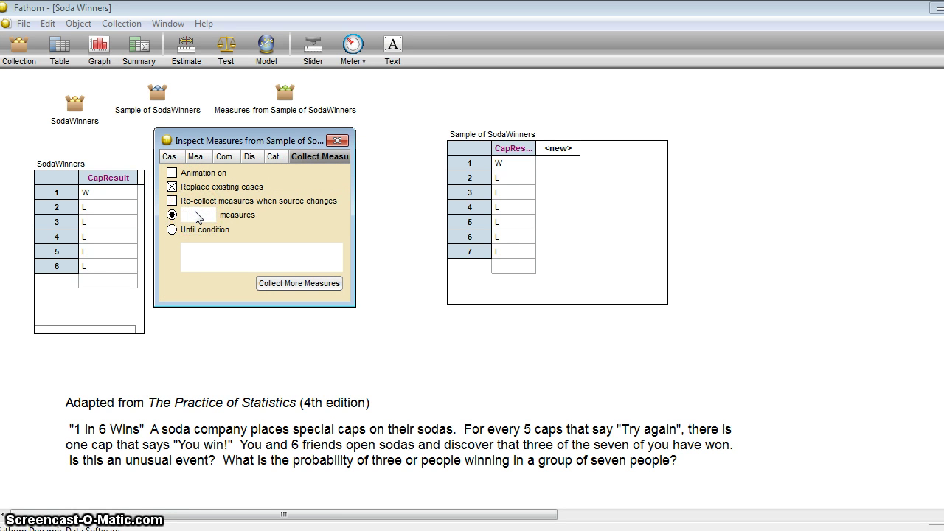
text(100)
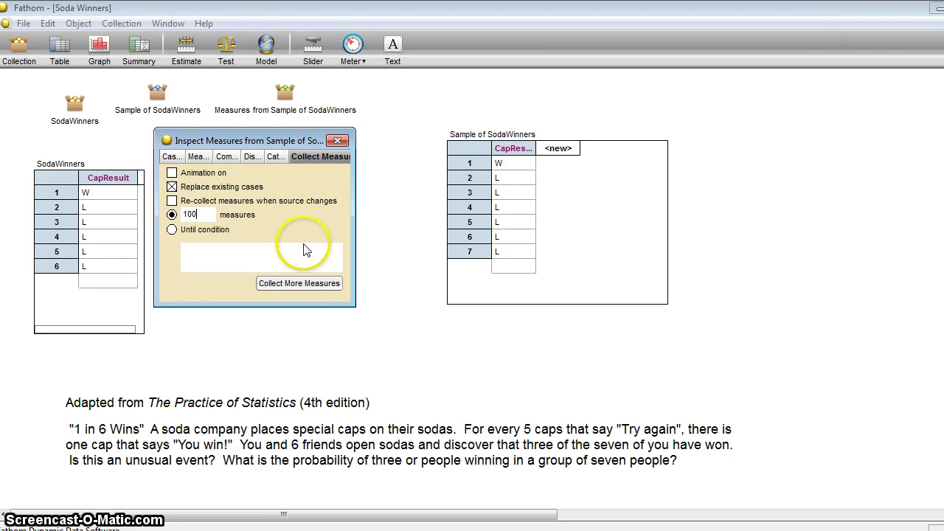
click(298, 284)
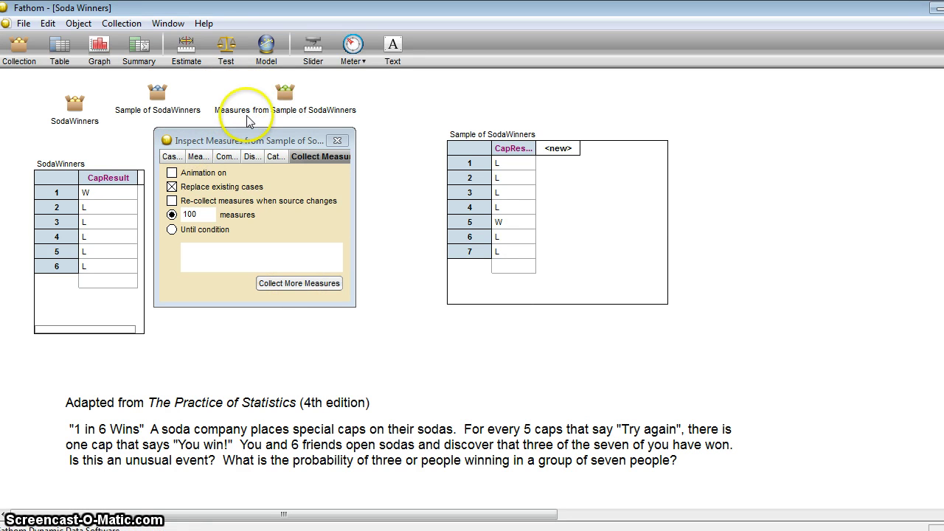
Plot the 100 NumWins measures in a new dot plot and highlight the dots at 3 and 4
click(172, 156)
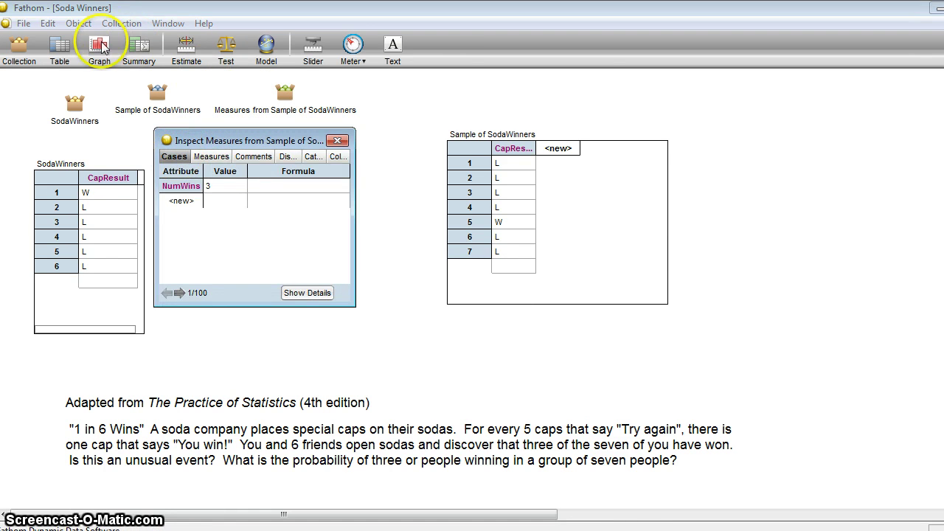
drag(96, 43, 623, 127)
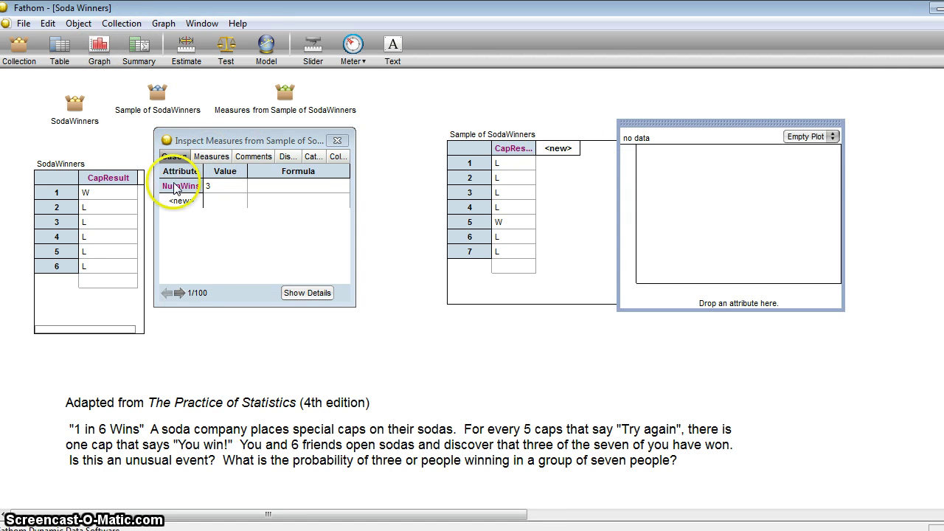
drag(177, 189, 643, 298)
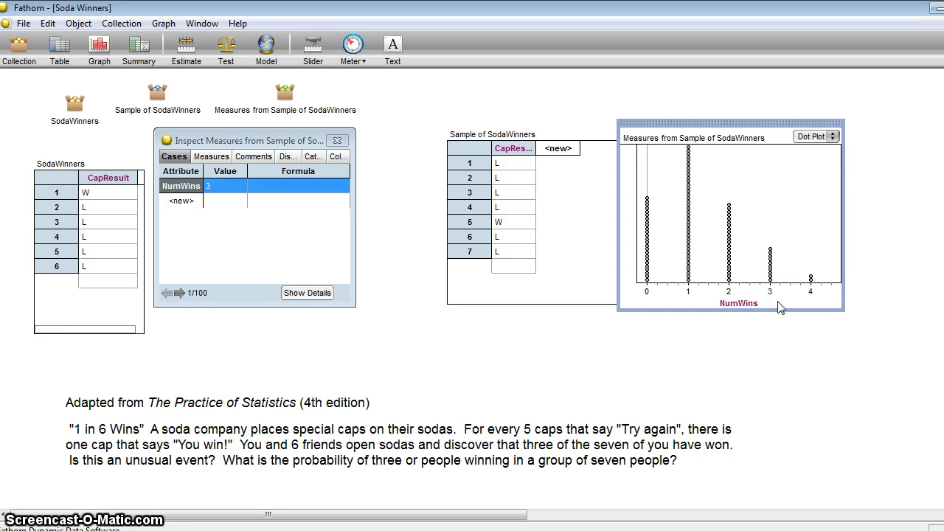
drag(761, 239, 821, 300)
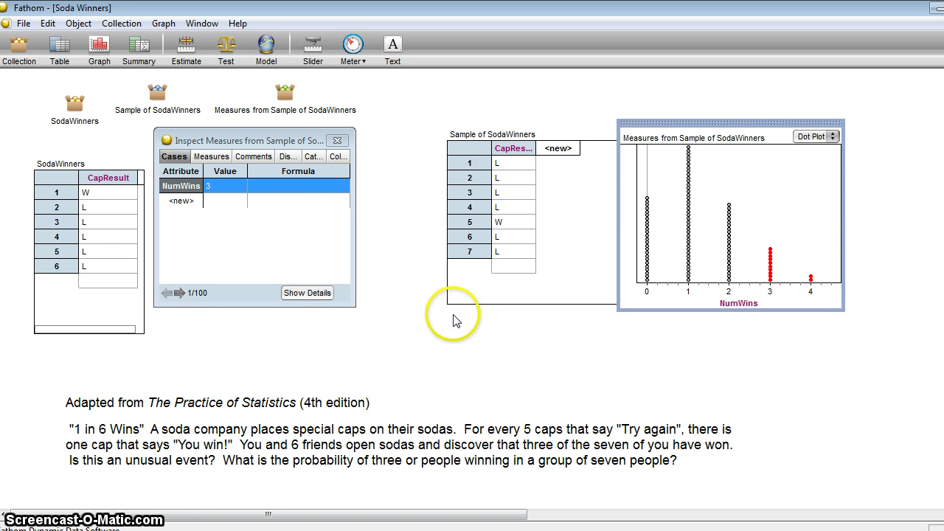
Recollect 100 measures three times, highlighting the dots at 3 or more wins after each run
click(332, 156)
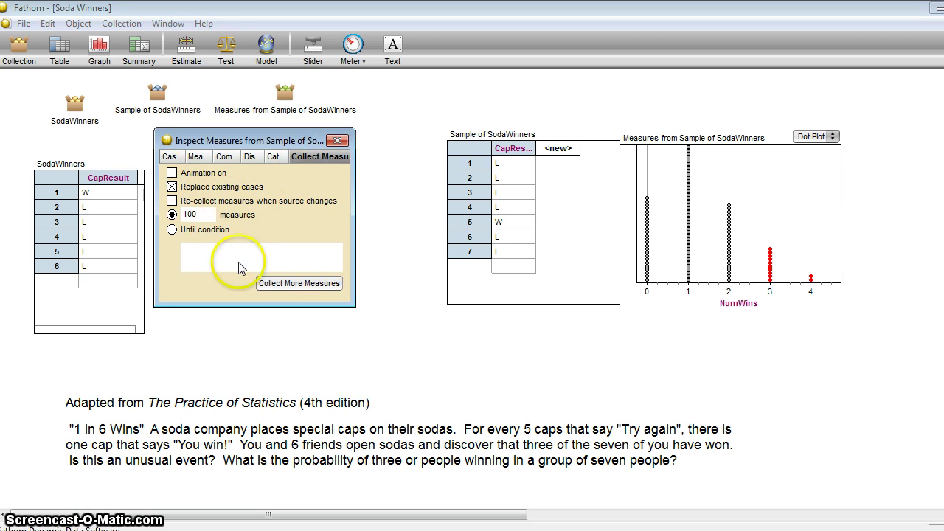
click(278, 284)
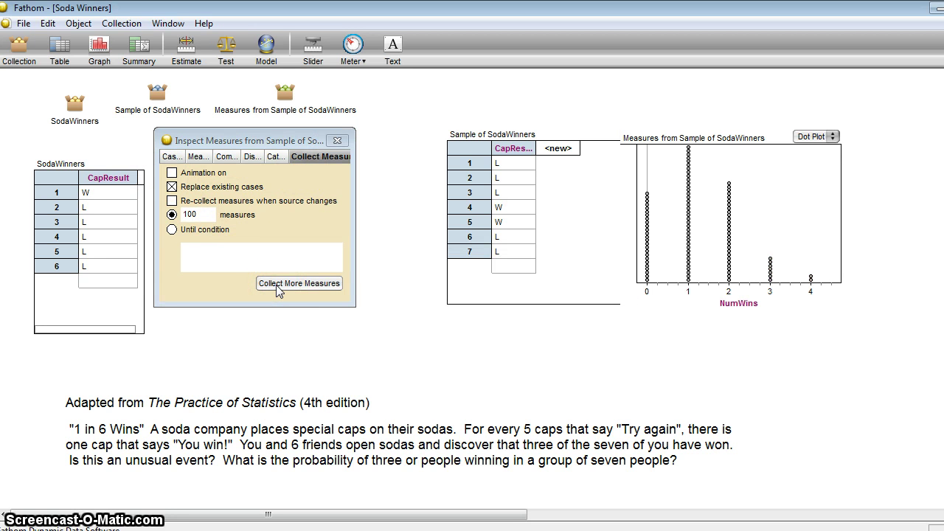
drag(759, 249, 828, 298)
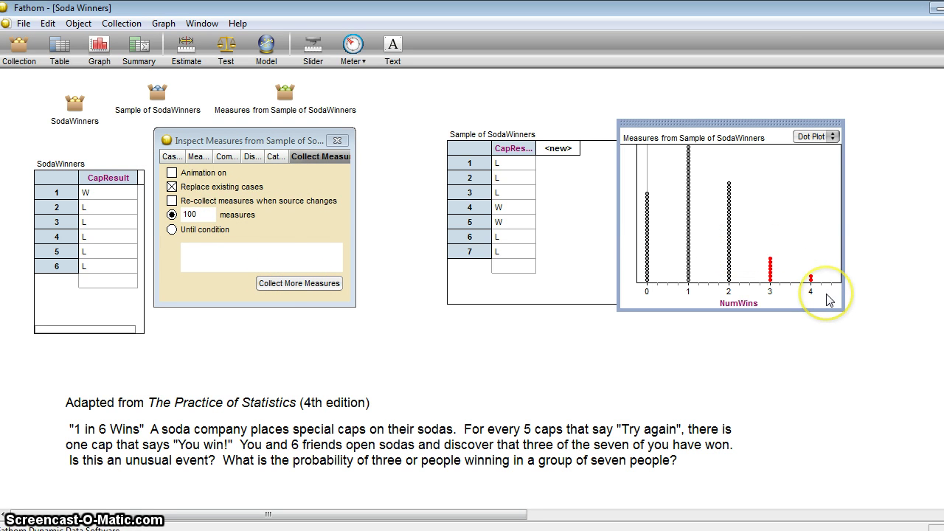
click(305, 285)
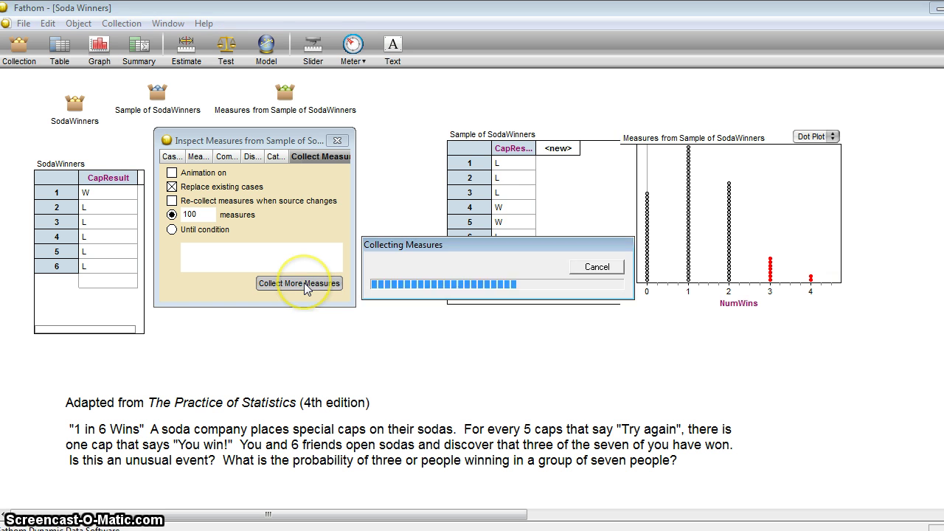
click(767, 262)
drag(762, 259, 836, 319)
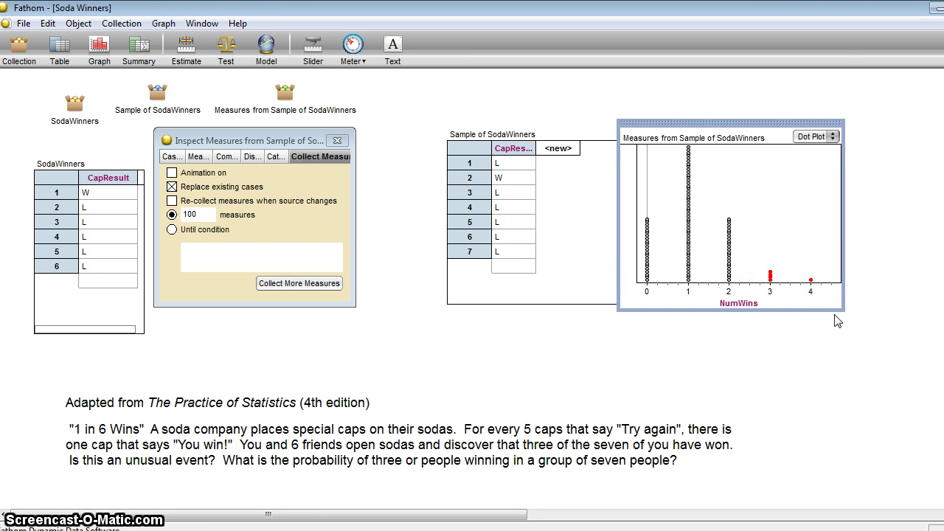
click(317, 286)
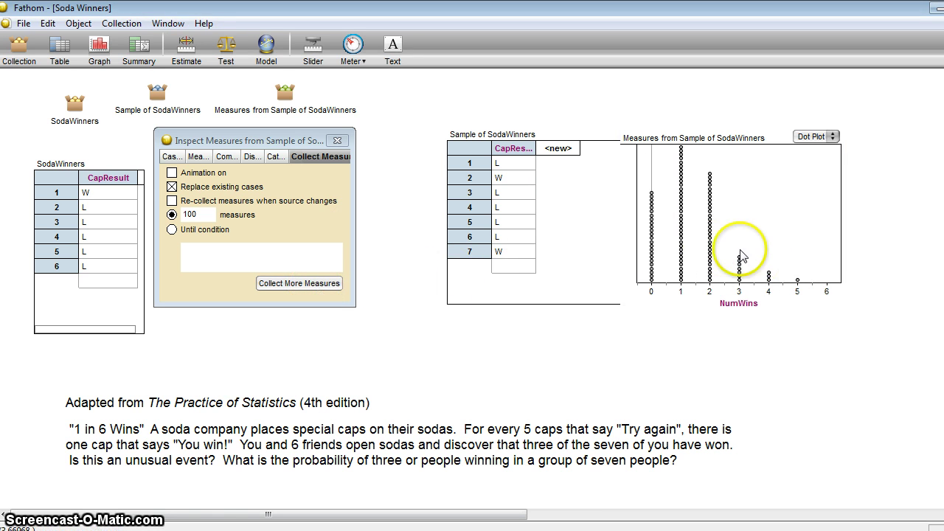
drag(732, 242, 817, 324)
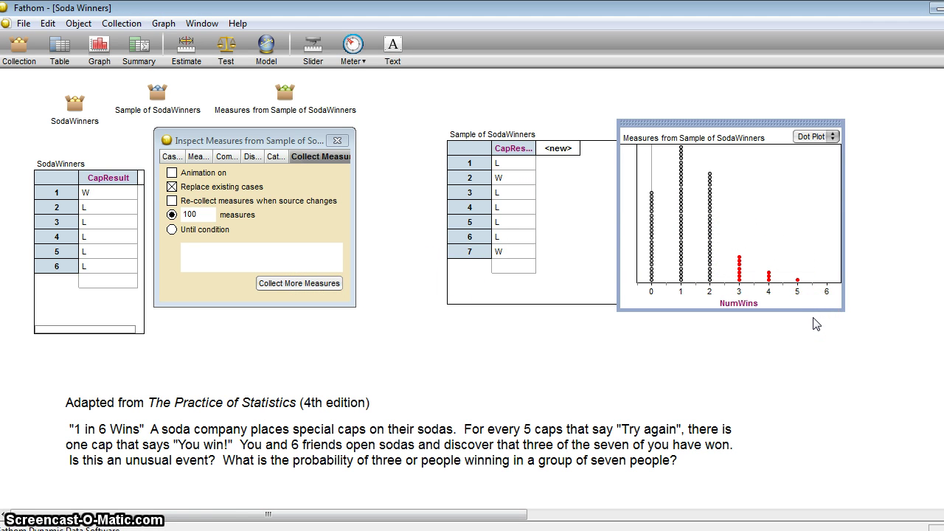
drag(495, 347, 400, 382)
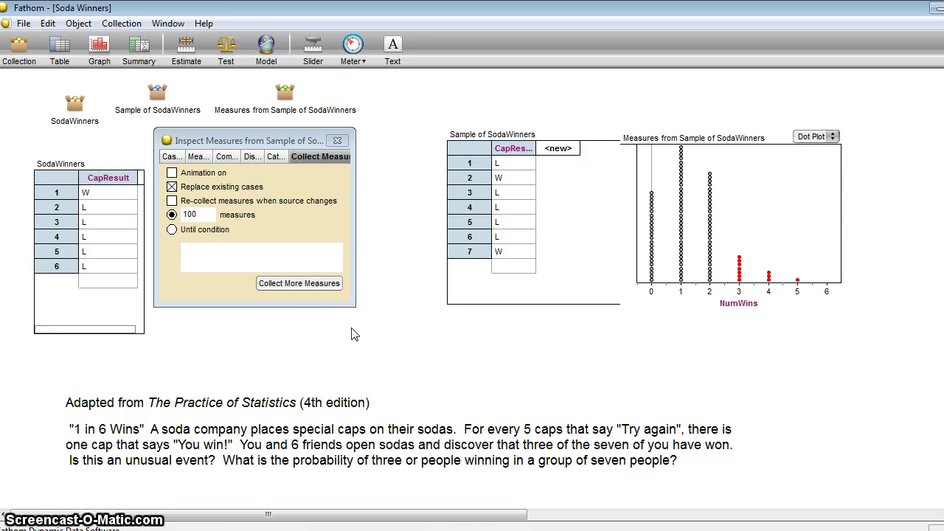
Change the measure count from 100 to 500 and collect 500 NumWins measures
click(207, 218)
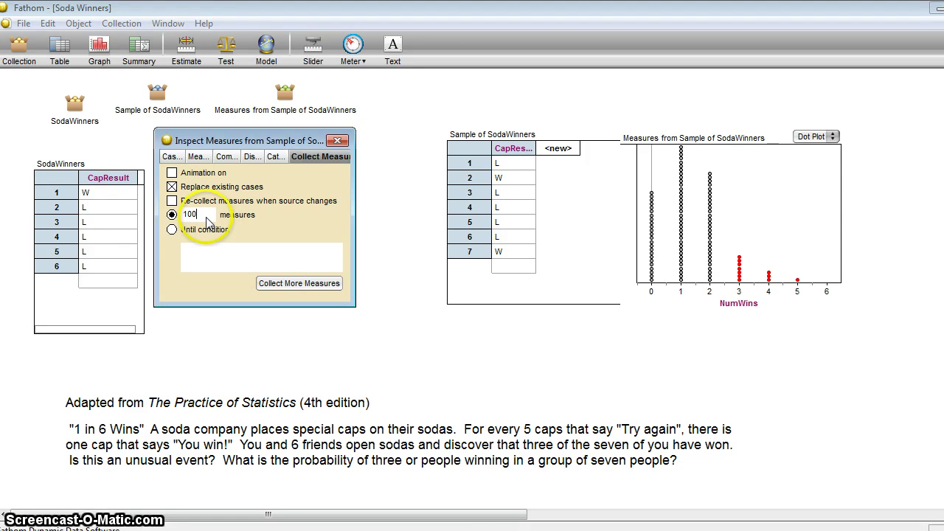
key(BackSpace)
key(BackSpace)
key(BackSpace)
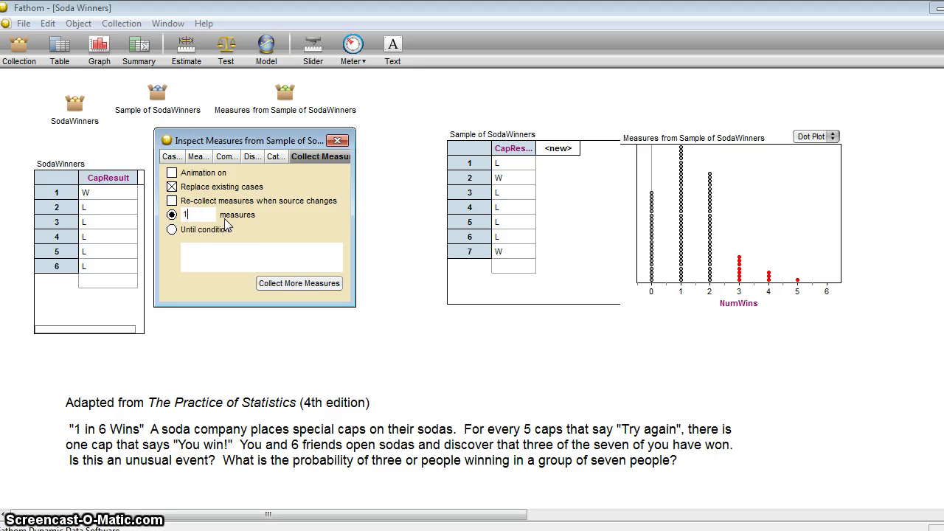
text(50)
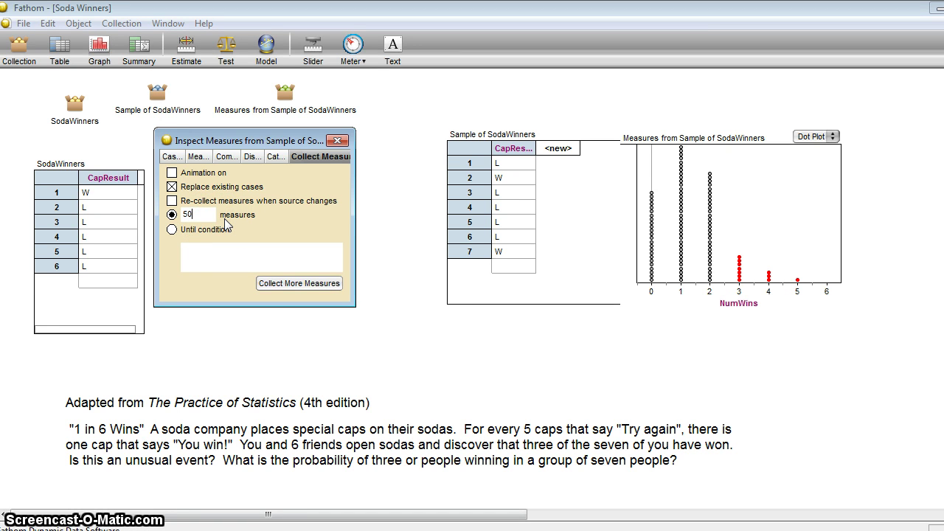
text(0)
click(272, 284)
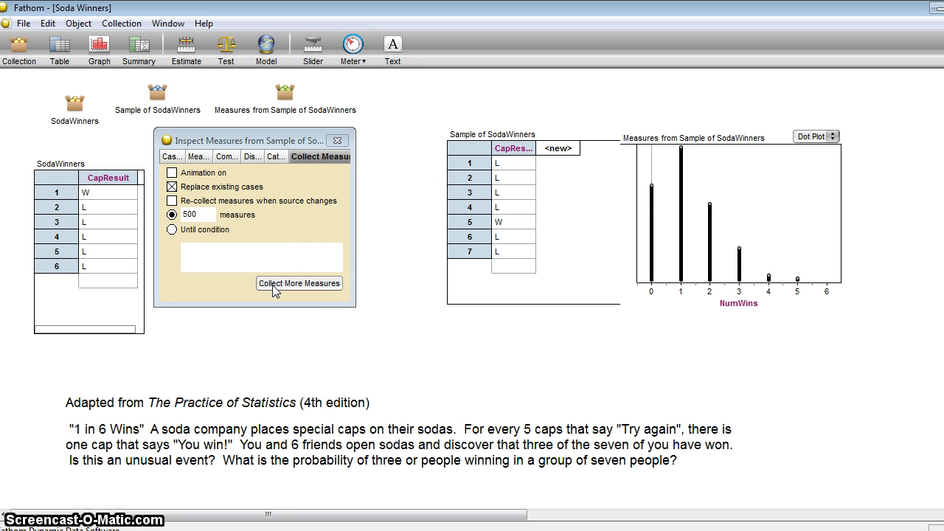
click(296, 343)
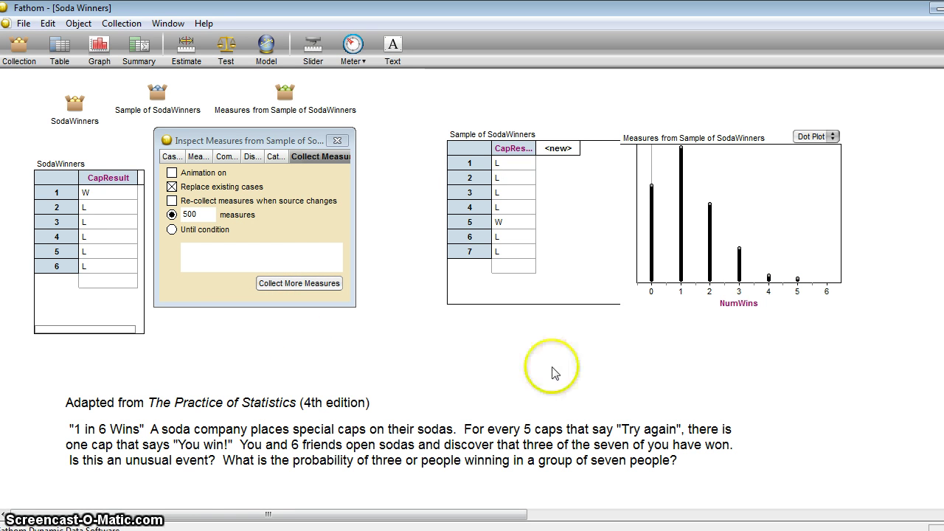